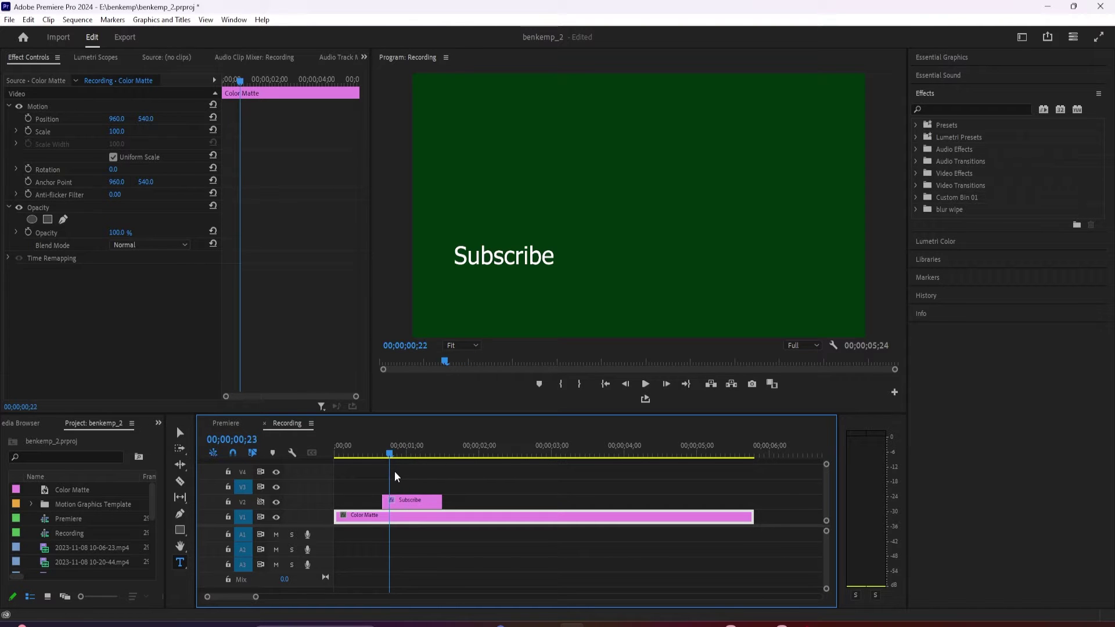
Change the colour matte to a brighter green (hex 167101) behind the Subscribe title
left_click_drag(392, 470, 362, 462)
double_click(372, 516)
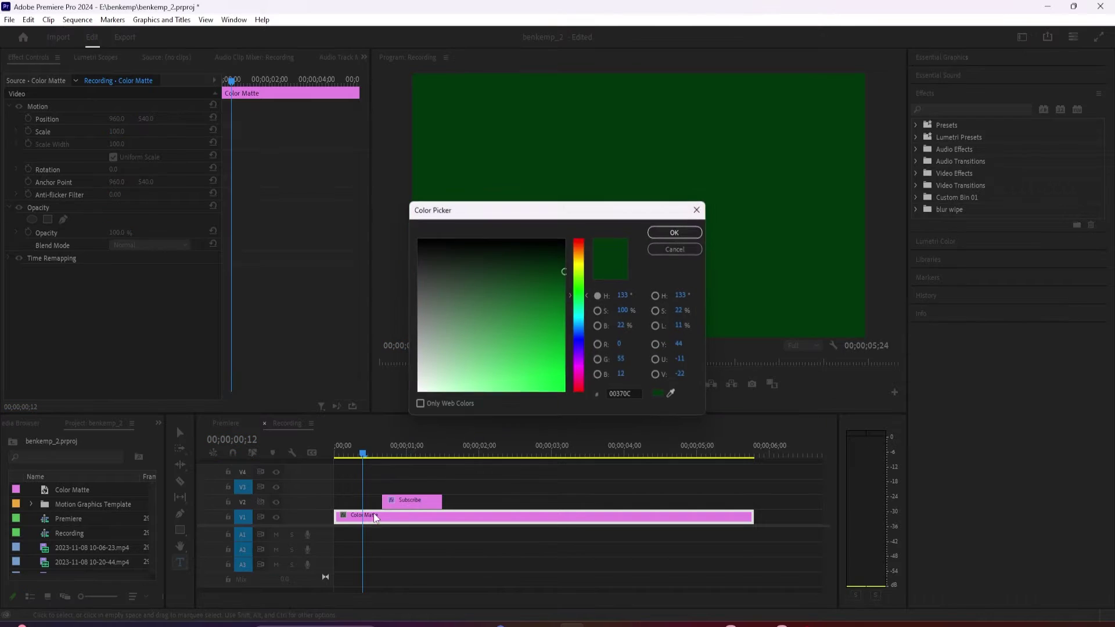
left_click_drag(577, 296, 577, 285)
left_click(563, 306)
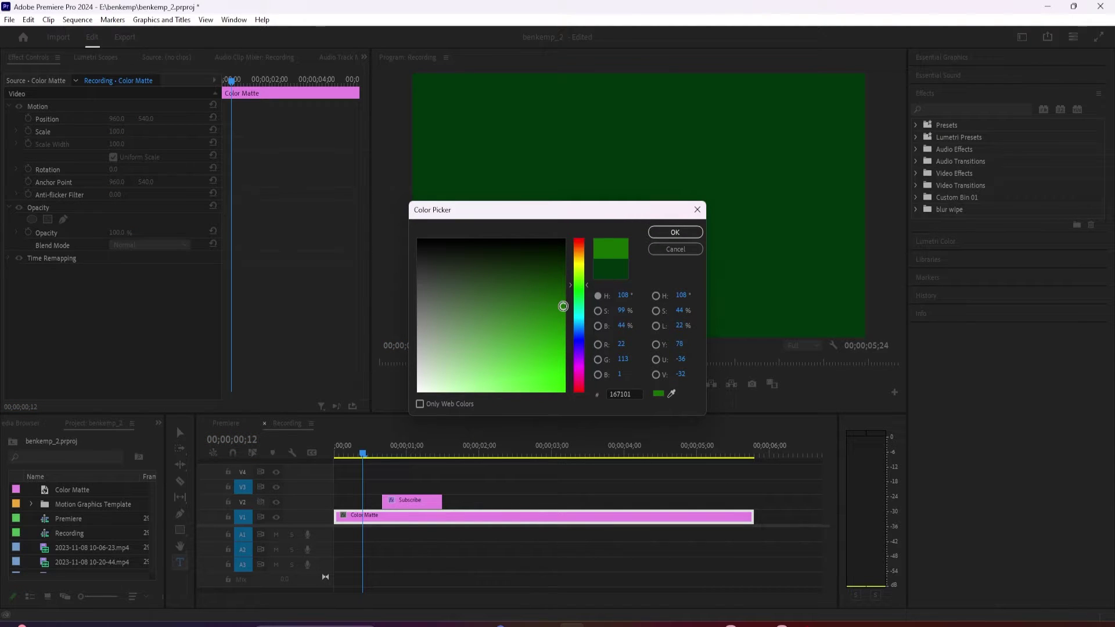
left_click(675, 232)
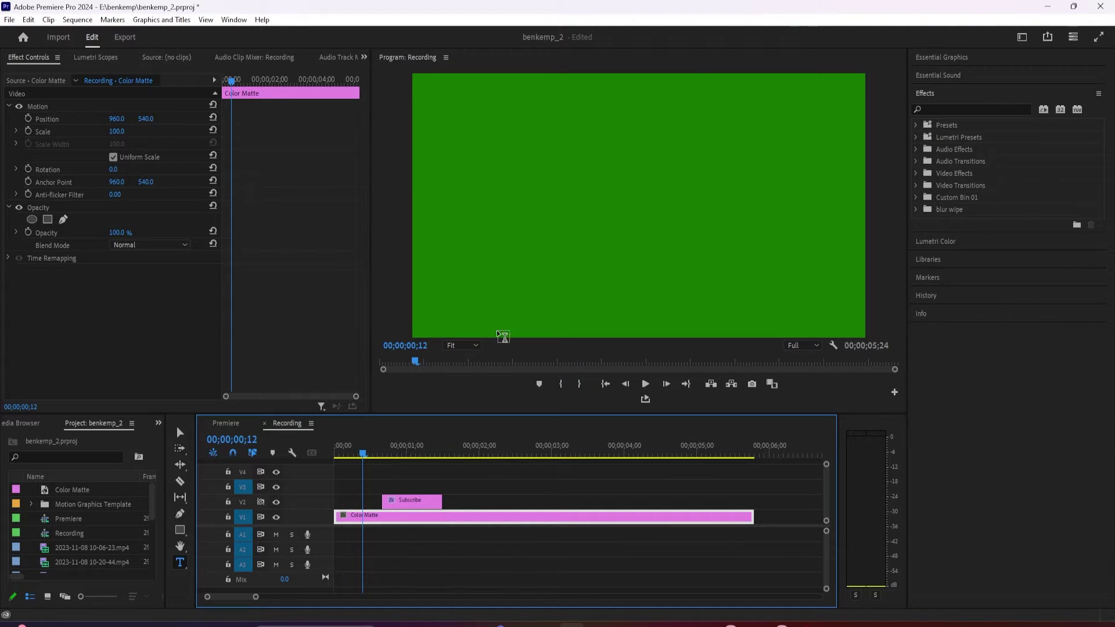
left_click(392, 450)
left_click_drag(392, 461, 410, 462)
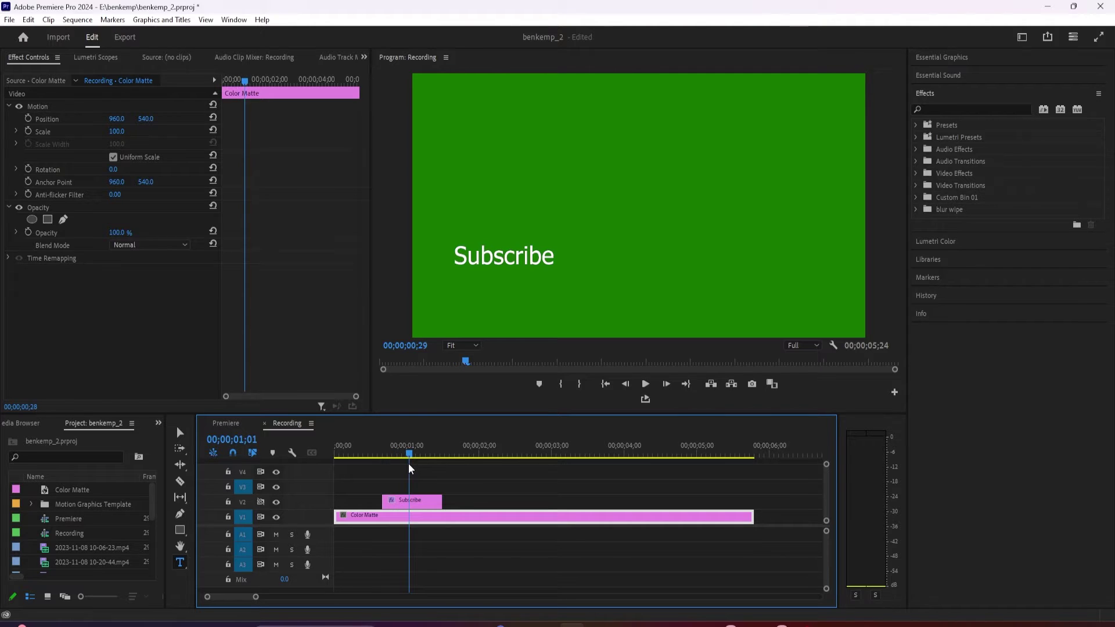
Select the Subscribe title and move the playhead to the title clip's start
left_click(484, 255)
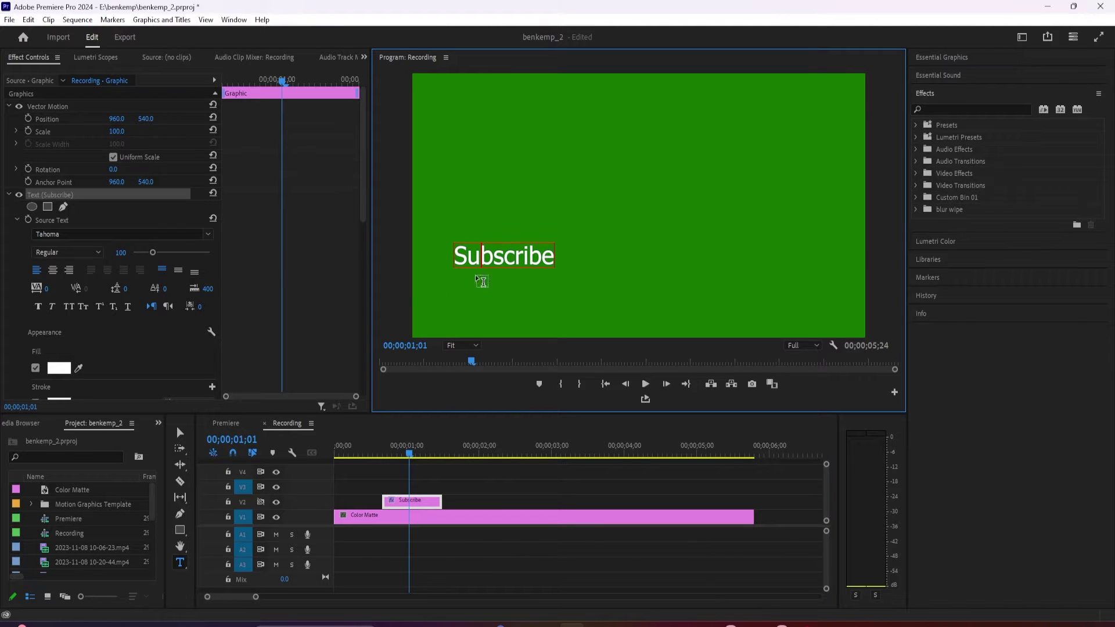
left_click(8, 196)
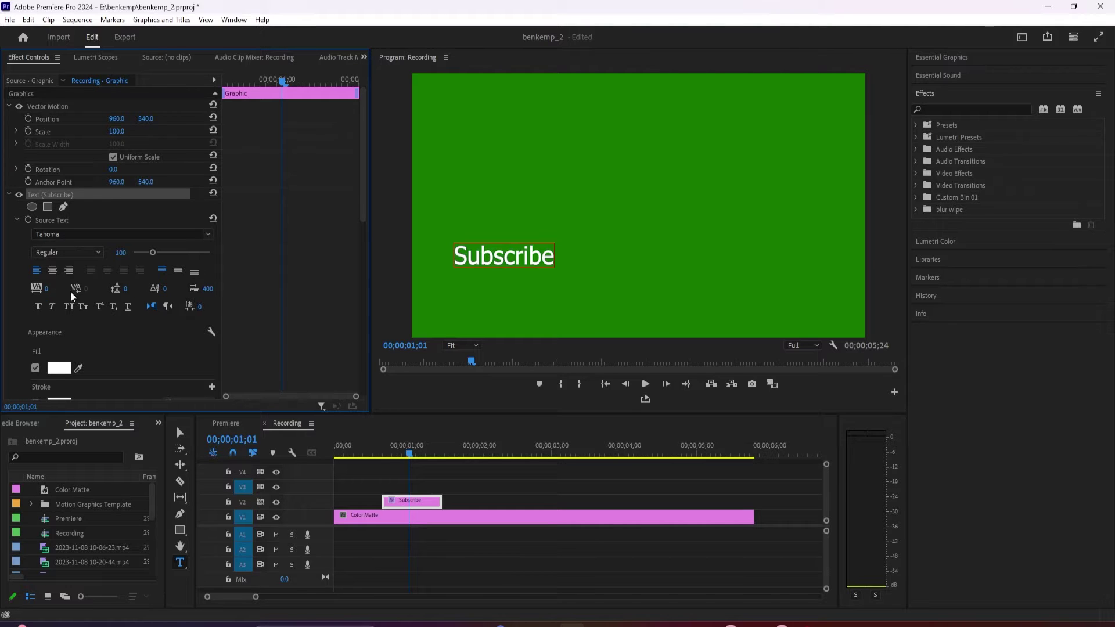
left_click_drag(279, 80, 223, 82)
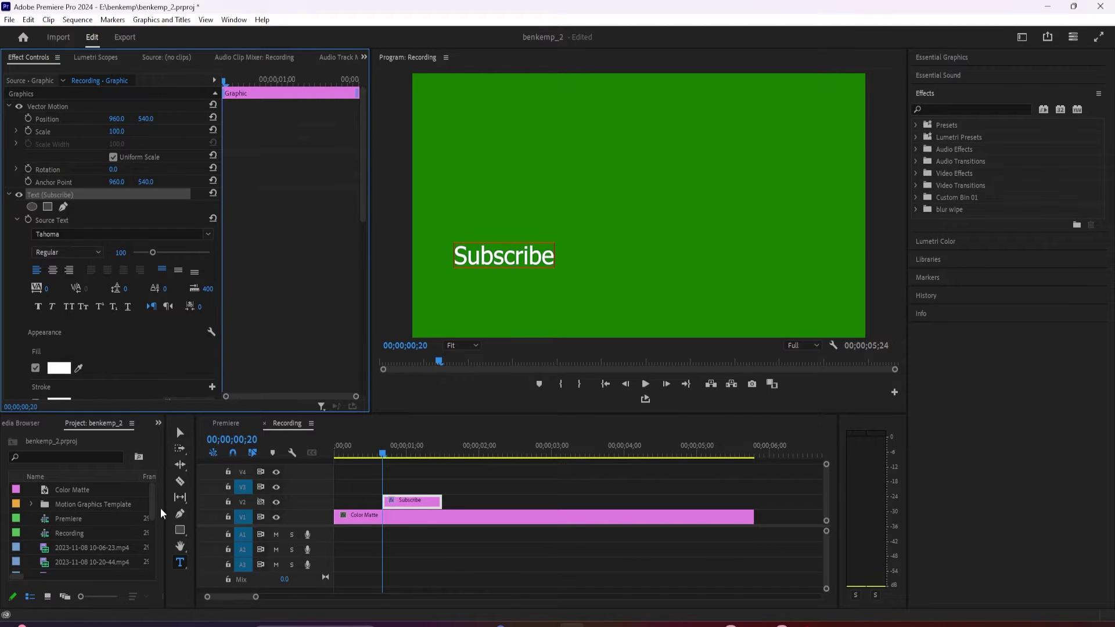
Add wide spaces after each letter of 'Subscribe', recording a text keyframe
left_click(468, 261)
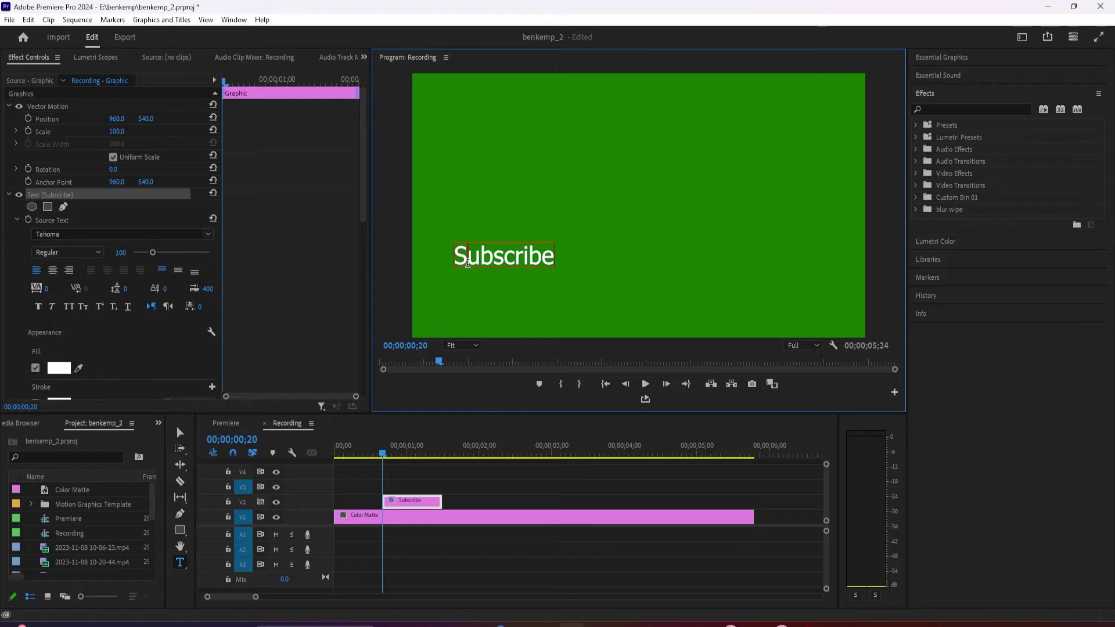
left_click(505, 259)
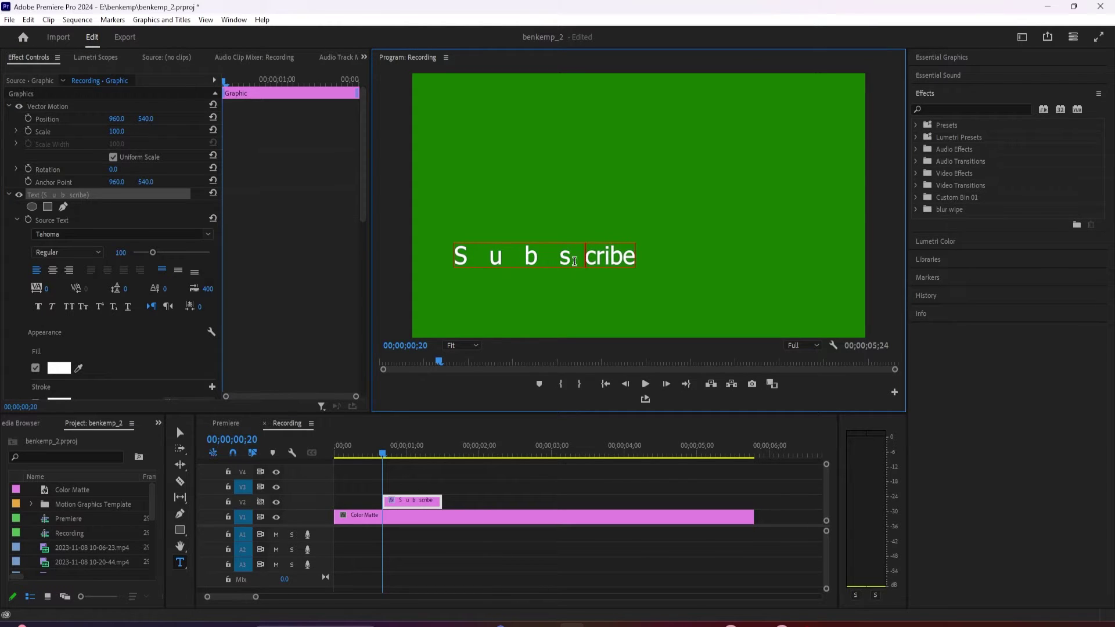
left_click(603, 259)
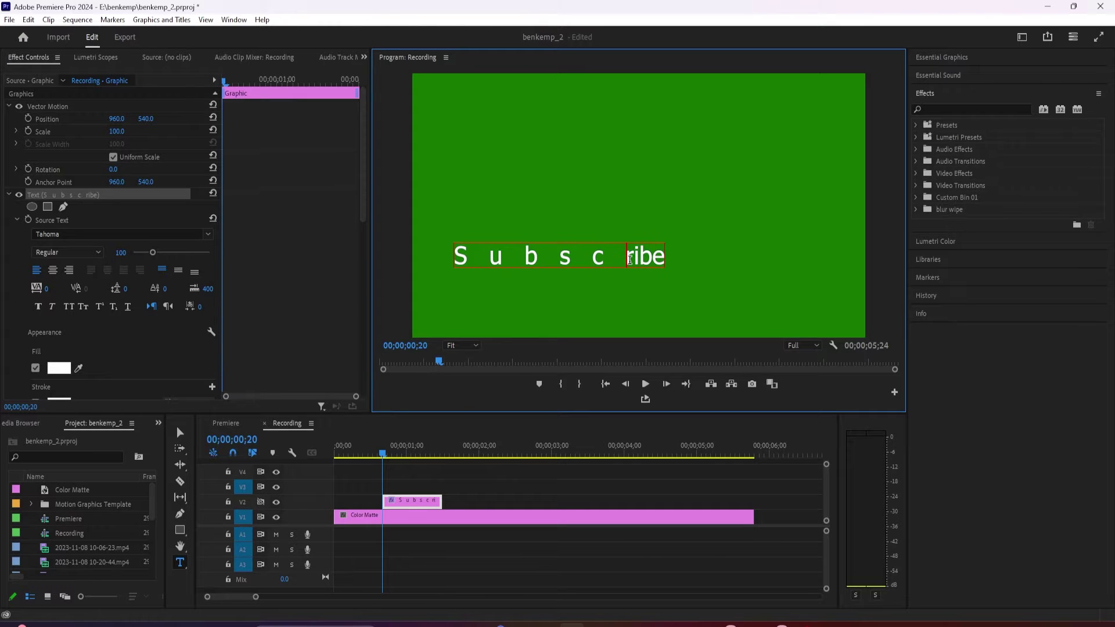
left_click(632, 258)
left_click(660, 256)
left_click(694, 259)
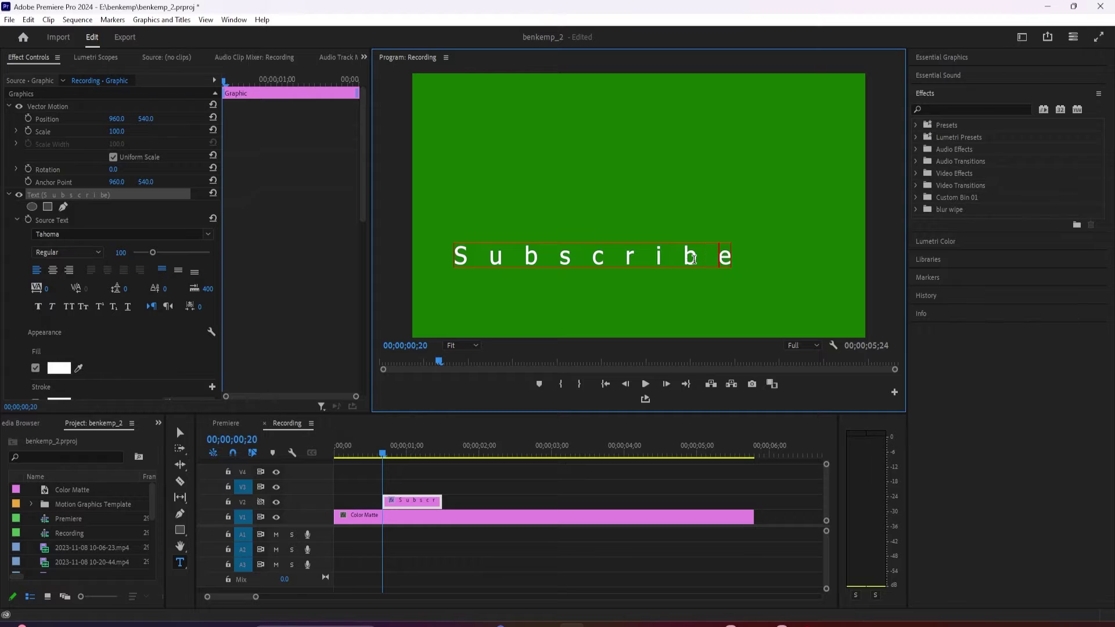
left_click(75, 194)
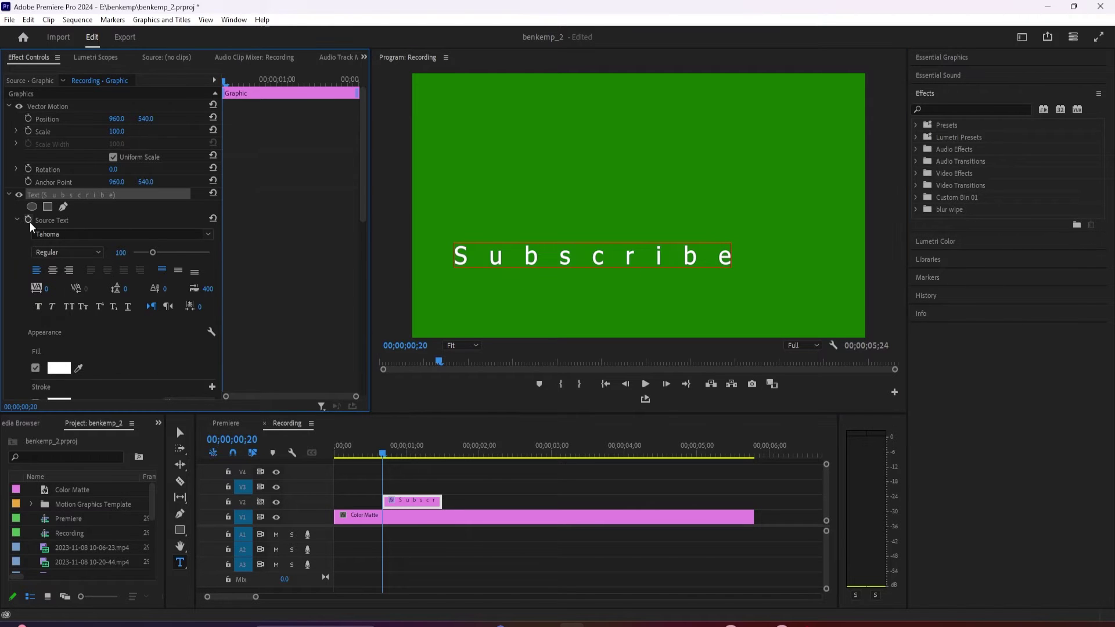
left_click(123, 191)
Two frames later, set the title's font size to 150
key("Right")
key("Right")
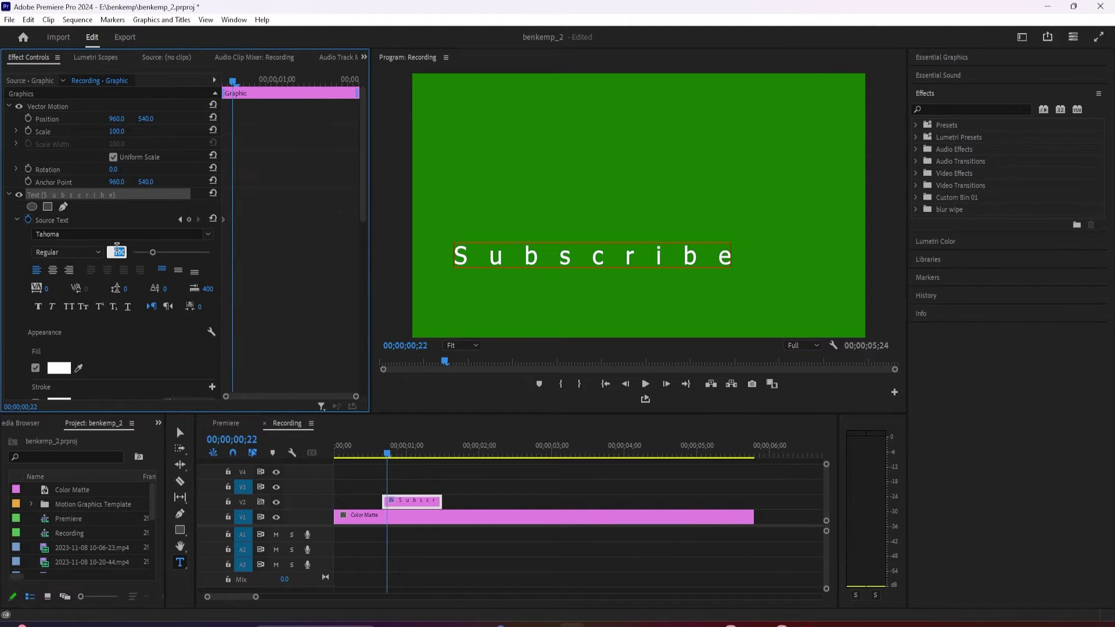
left_click_drag(114, 252, 116, 252)
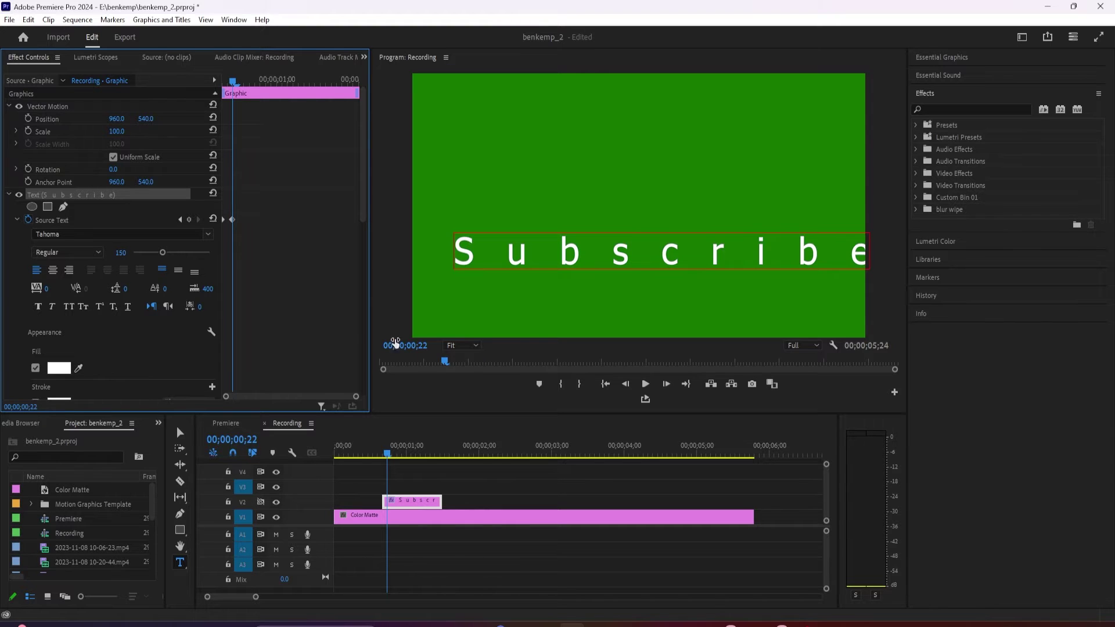
Trim part of the extra gaps between the Subscribe letters
left_click(470, 262)
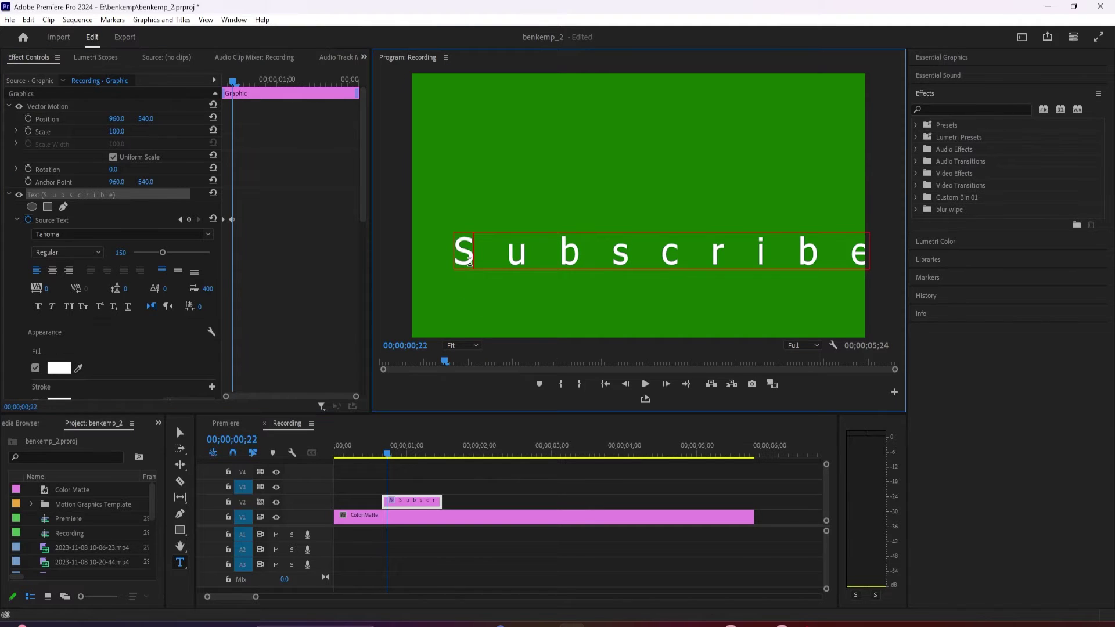
key("alt+Left")
key("alt+Left")
key("alt+Left")
left_click(562, 262)
key("alt+Left")
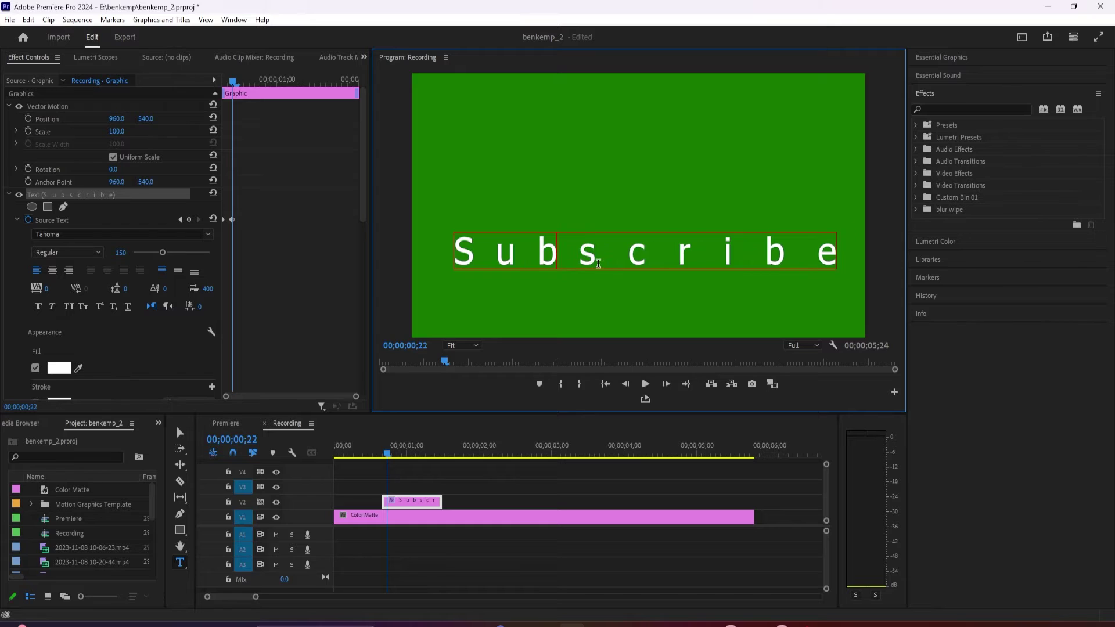
left_click(601, 261)
key("alt+Left")
left_click(649, 261)
key("alt+Left")
key("alt+Left")
left_click(699, 258)
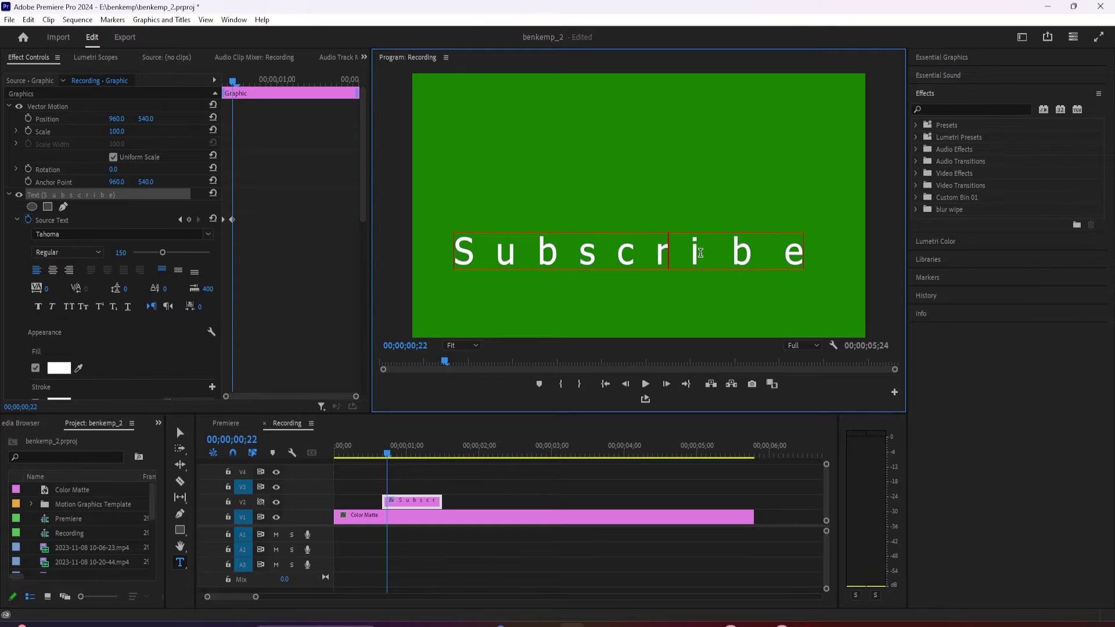
key("alt+Left")
key("alt+Left")
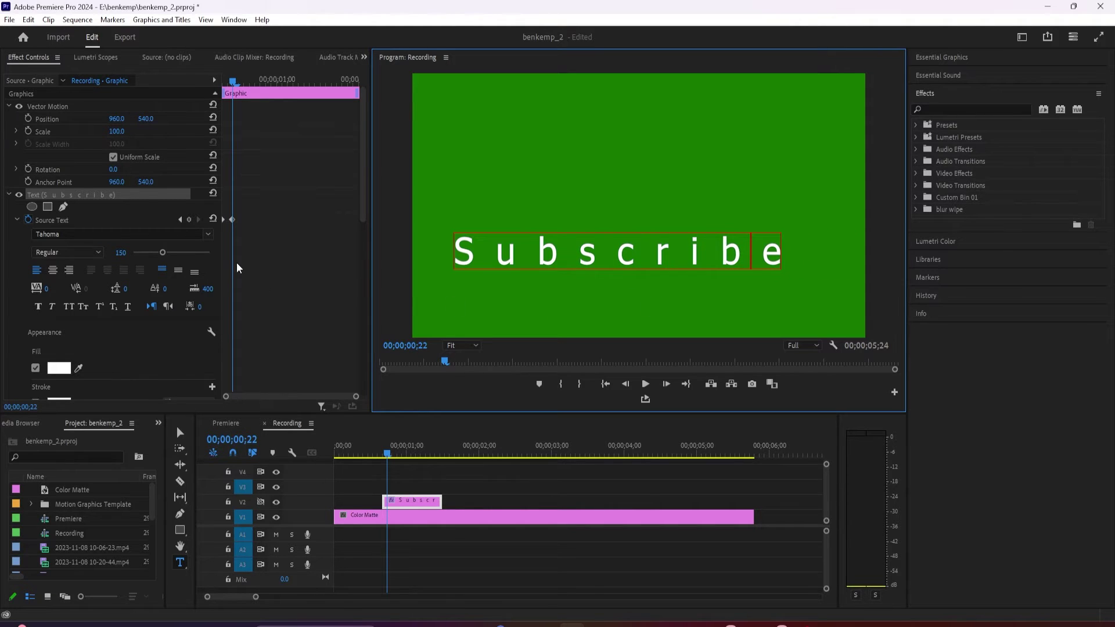
left_click(232, 81)
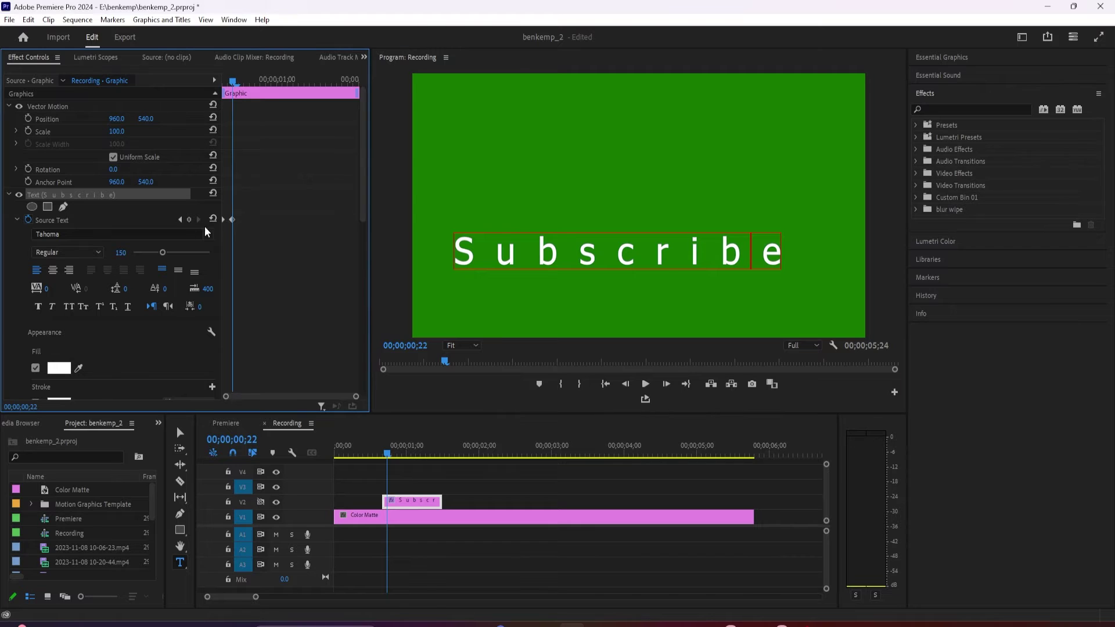
Two frames later, set the title's font size to 300
key("Right")
key("Right")
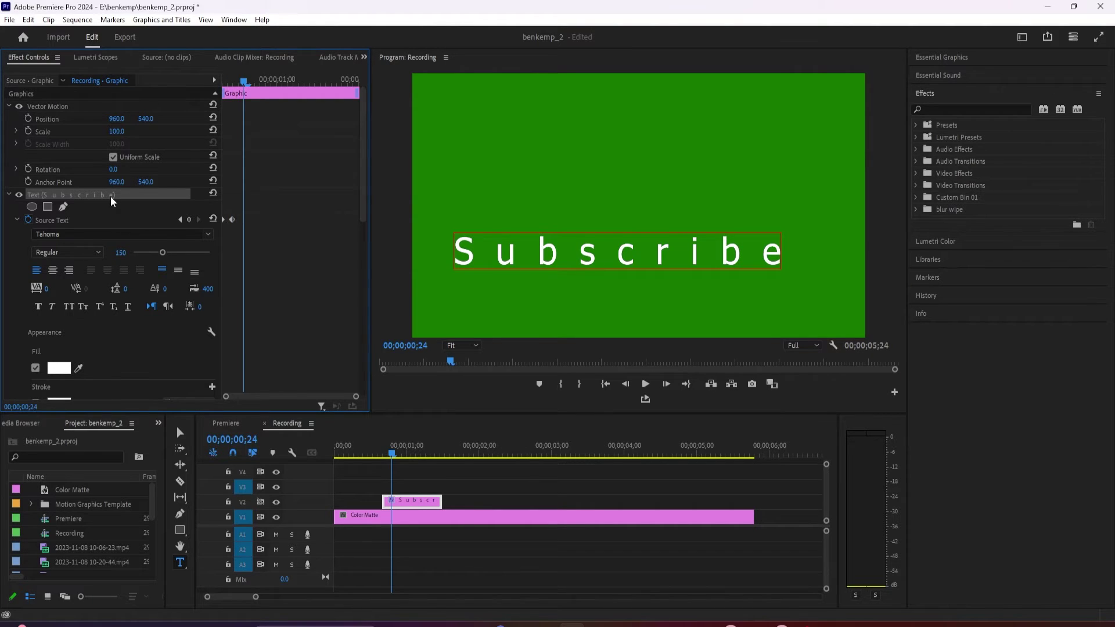
left_click(118, 251)
type("300")
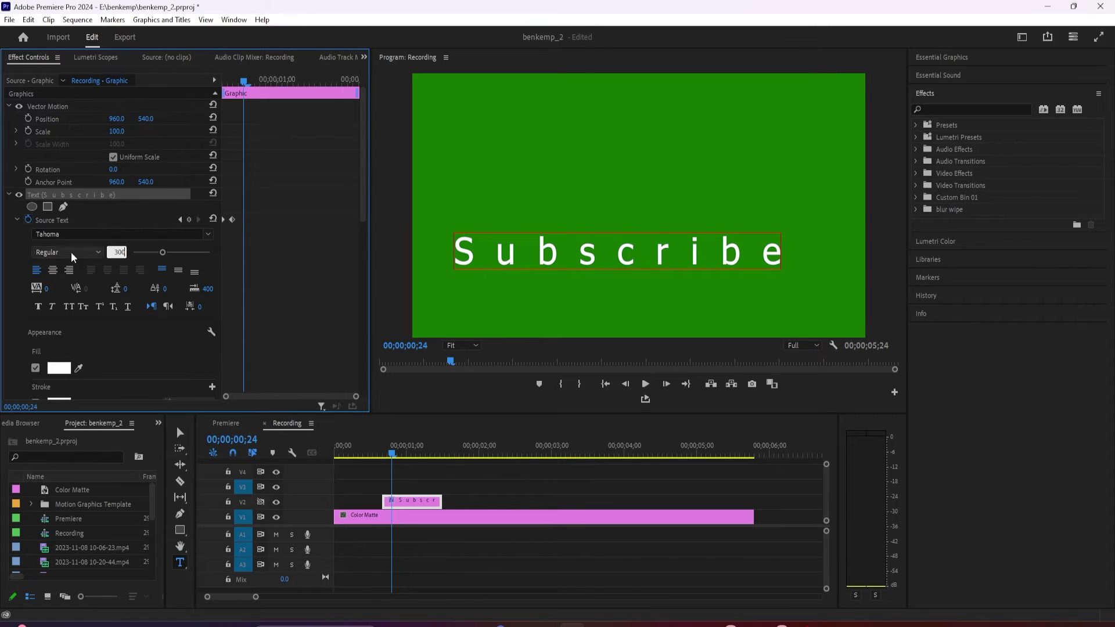
key("Return")
Delete all spaces between the letters so the title reads 'Subscribe'
left_click(500, 254)
key("Delete")
key("Delete")
left_click(586, 249)
key("Delete")
key("Delete")
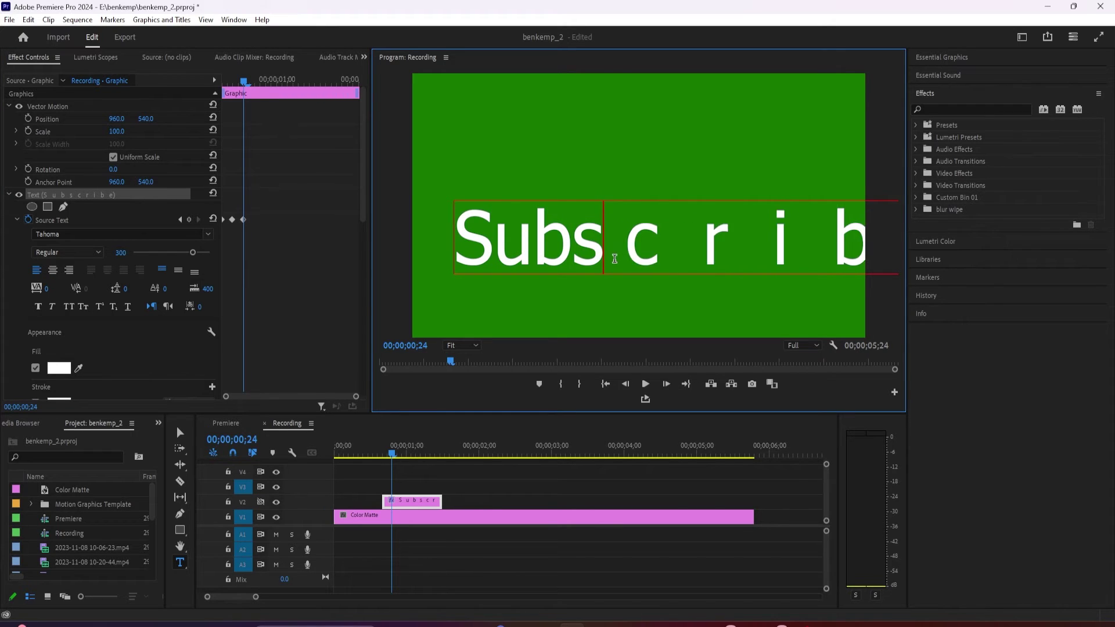
left_click(642, 254)
key("Delete")
key("Delete")
left_click(680, 254)
key("Delete")
key("Delete")
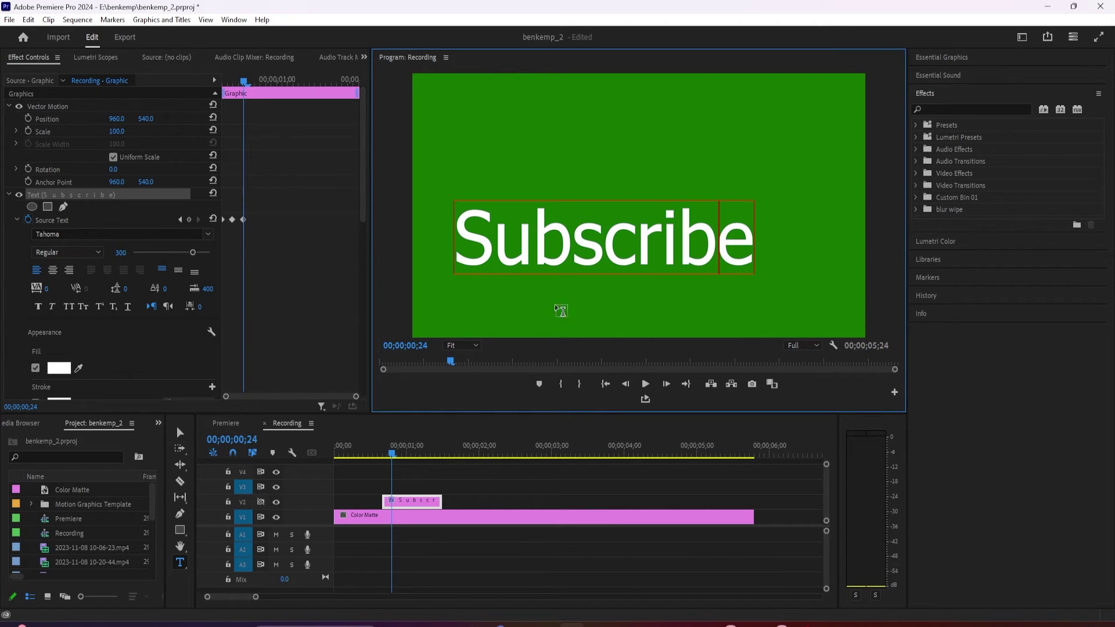
Play the Subscribe text animation from near the start to preview it
left_click_drag(387, 449, 364, 456)
key("space")
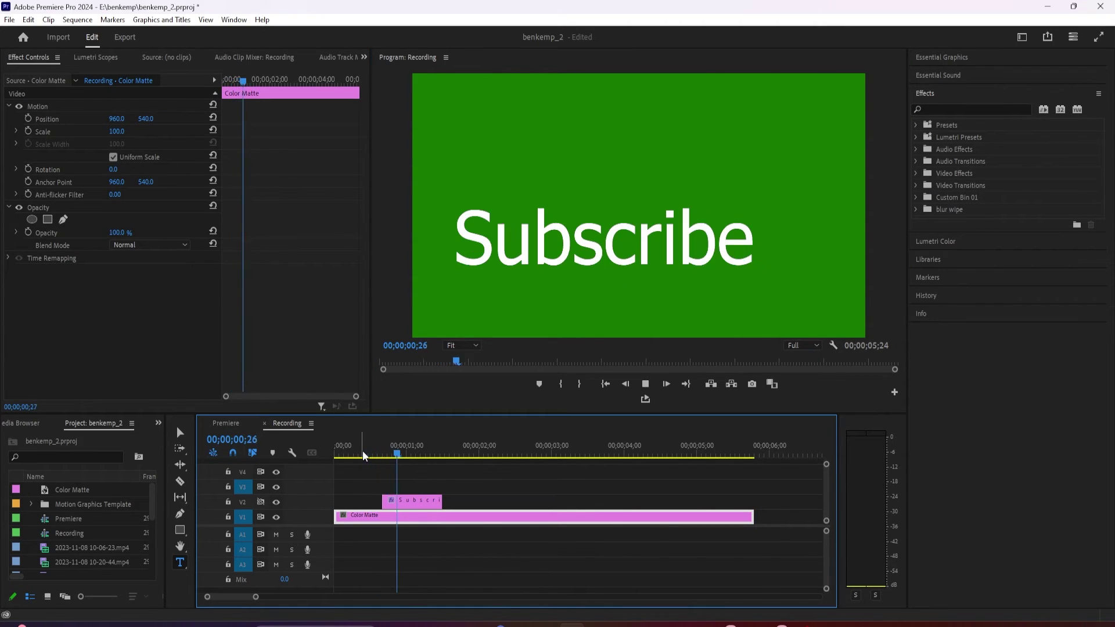
left_click(359, 456)
key("space")
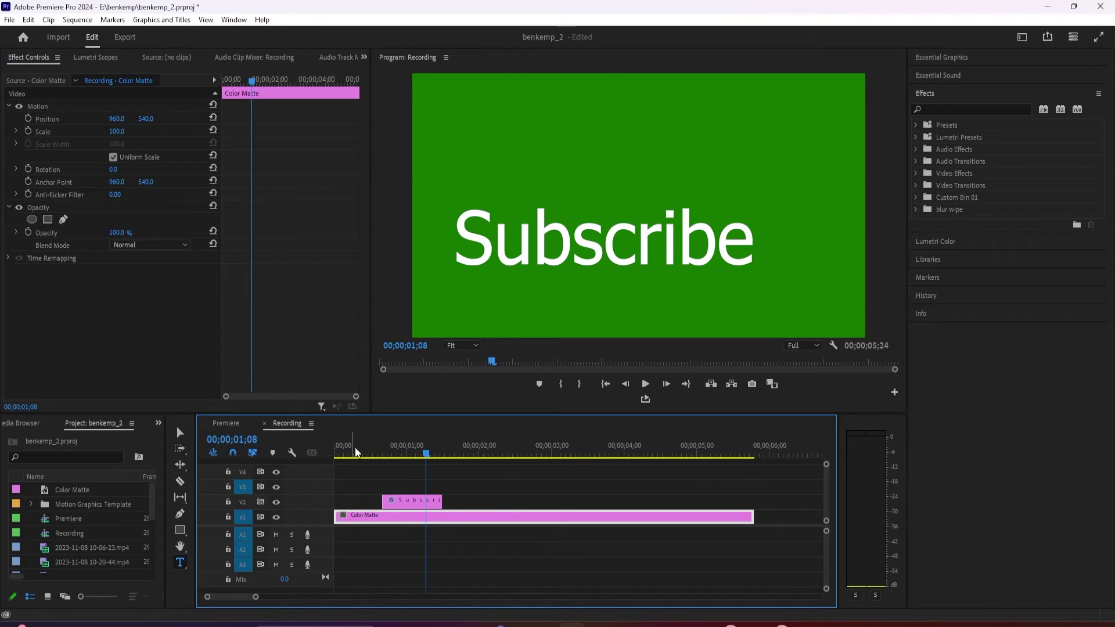
left_click(376, 453)
key("space")
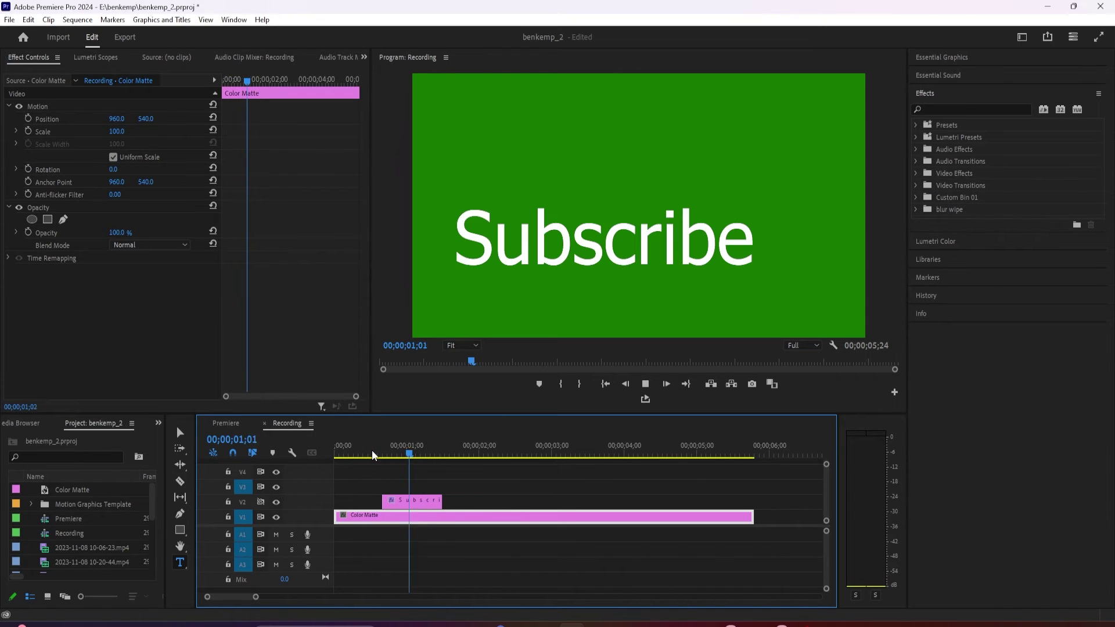
Select the Graphic clip at 00;22 and zoom Effect Controls into its Source Text keyframes
left_click(386, 454)
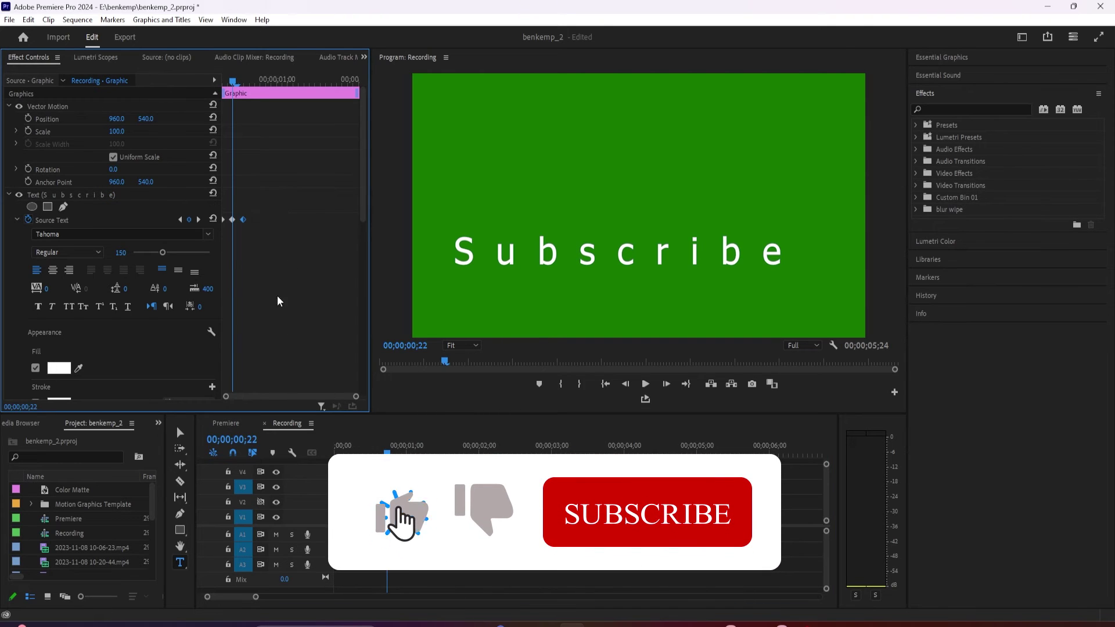
left_click(181, 213)
left_click_drag(356, 397, 305, 393)
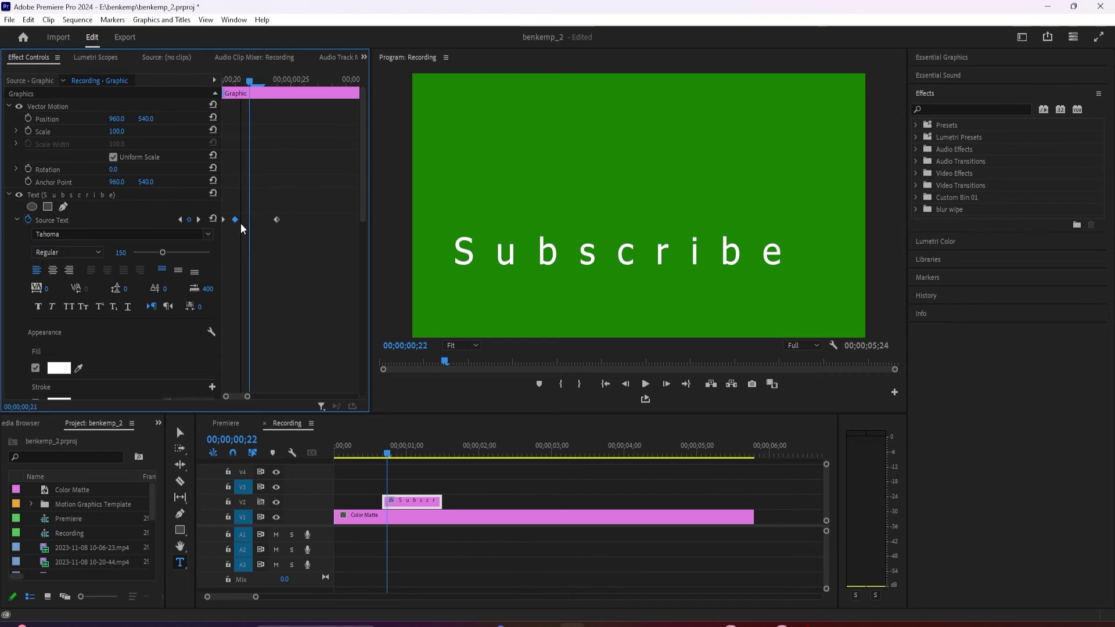